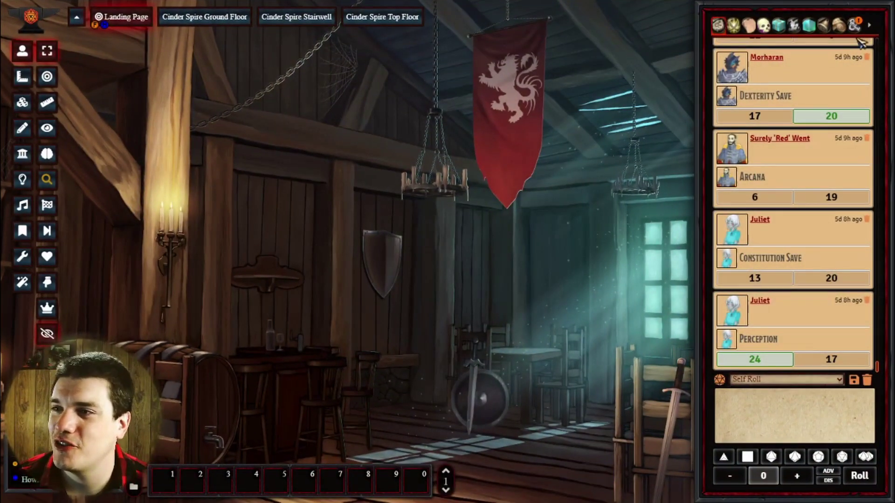
- Review the D&D Beyond Importer's compendium and cookie settings under Module Settings, then close the window
left_click(854, 24)
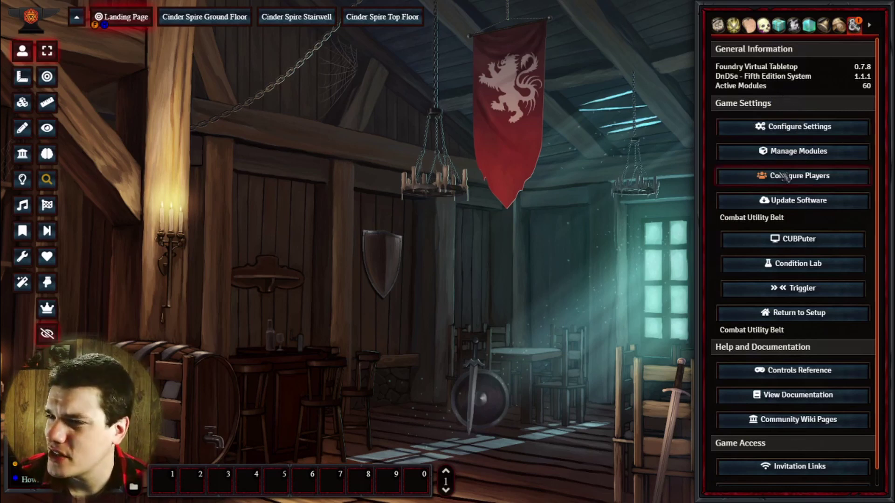
left_click(795, 133)
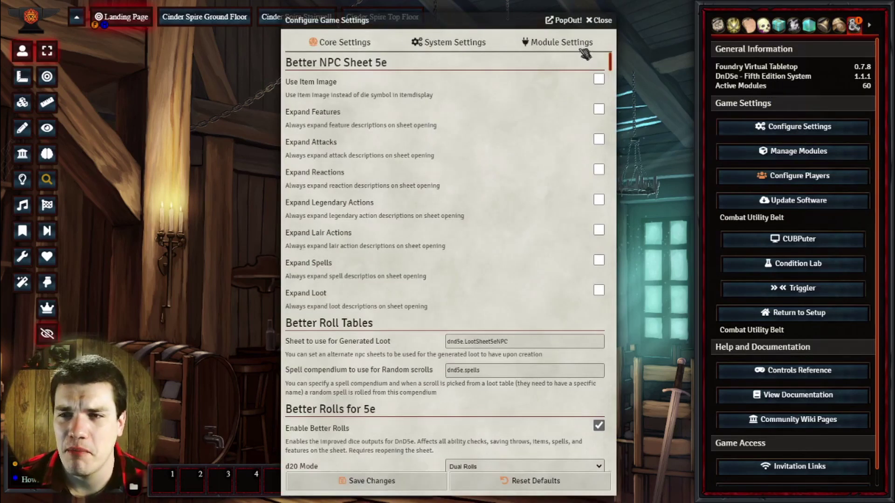
scroll(536, 98, "down", 2)
scroll(523, 91, "up", 2)
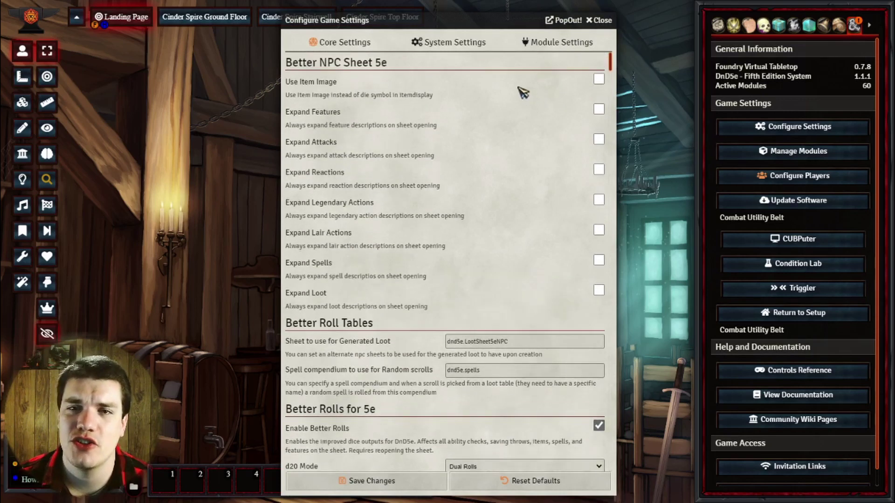
scroll(420, 310, "down", 10)
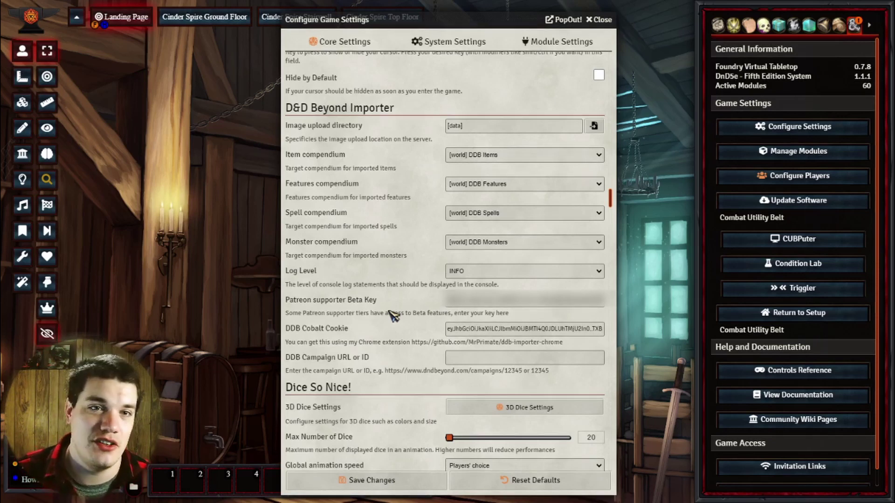
key("Escape")
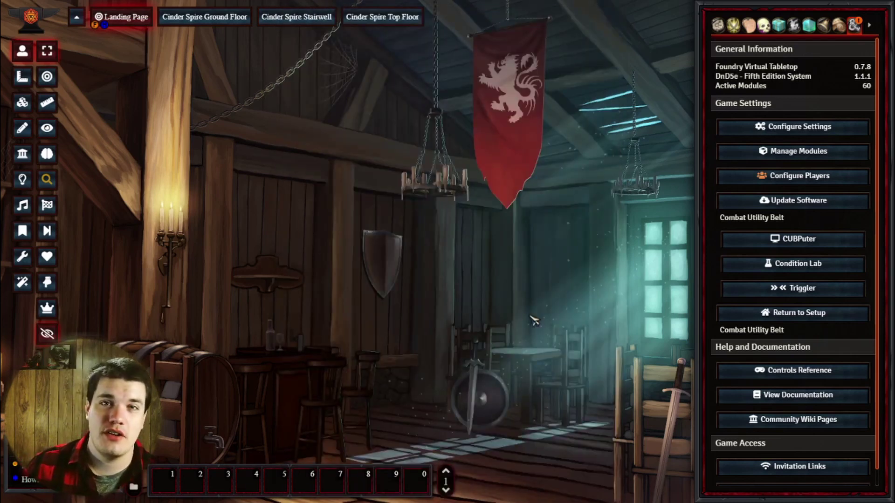
- Launch the DDB Muncher from the Compendium Packs sidebar and look over its munching flavour options
left_click(840, 24)
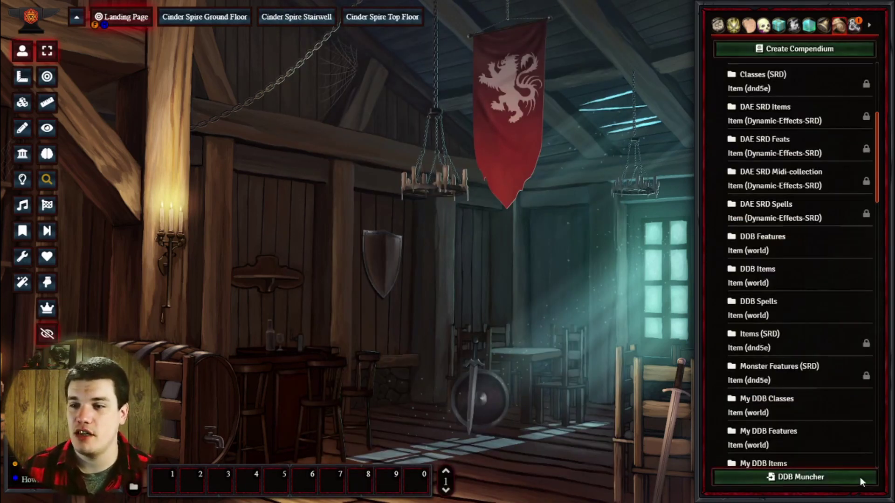
left_click(800, 477)
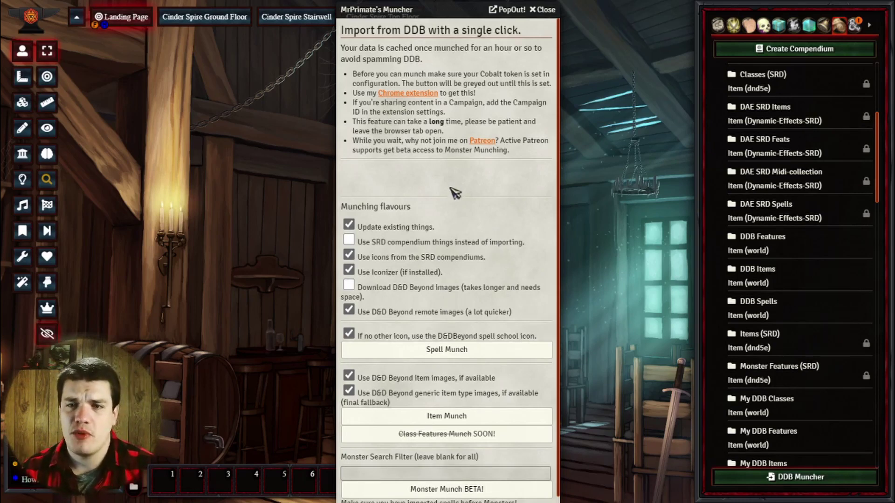
scroll(455, 196, "down", 1)
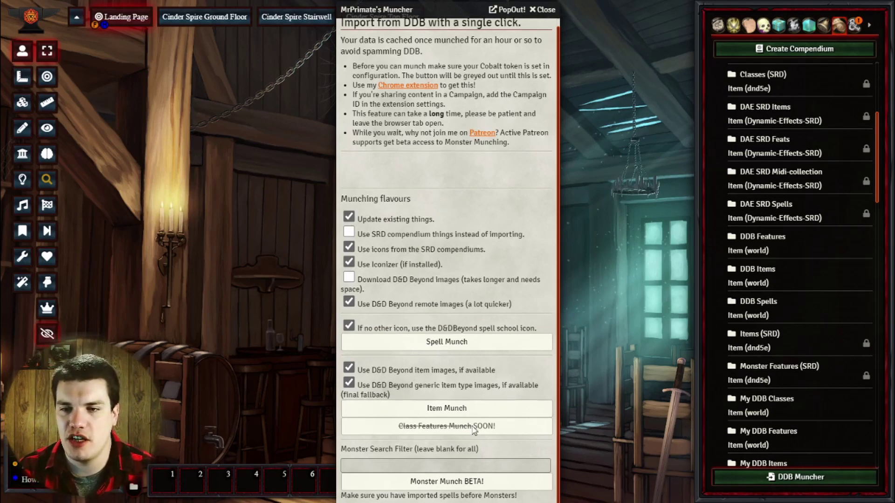
scroll(484, 268, "up", 1)
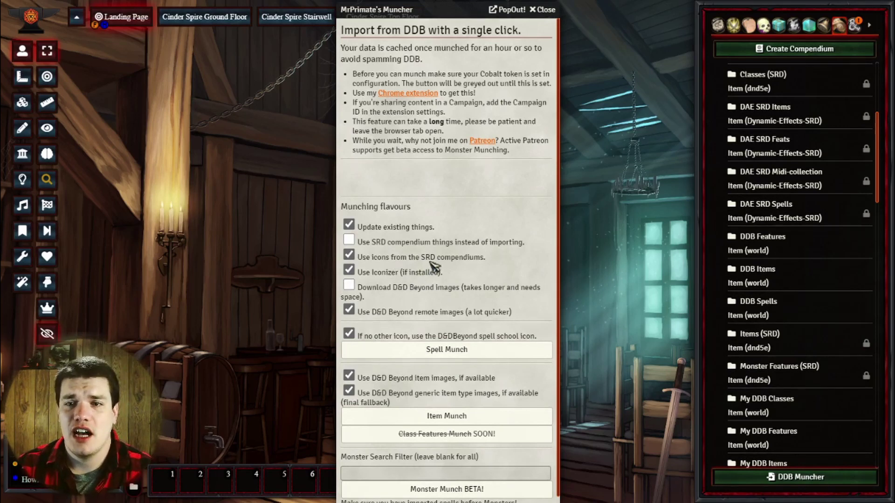
scroll(461, 267, "down", 1)
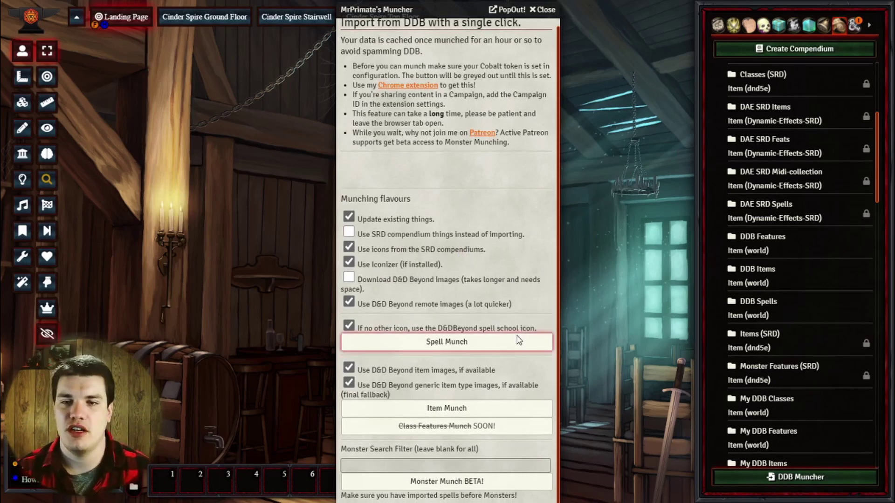
- Run Spell Munch to import all 492 D&D Beyond spells into DDB Spells
left_click(445, 343)
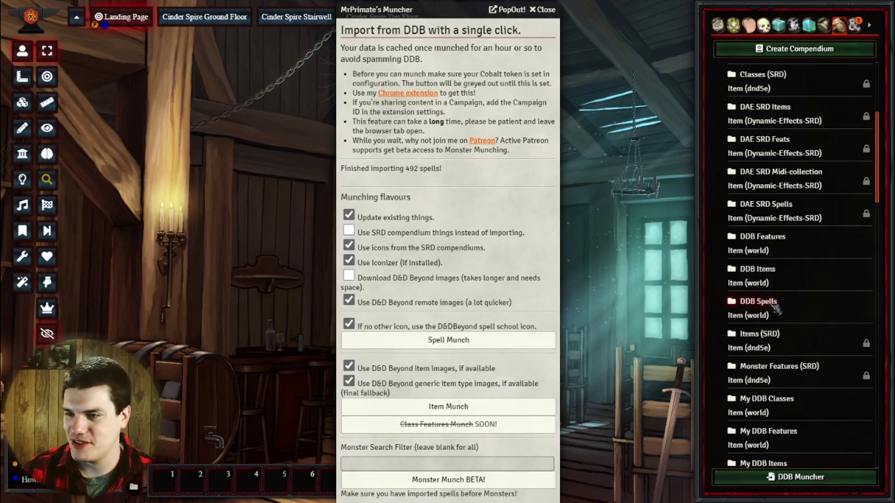
- Scroll through the imported spell list in the DDB Spells compendium, then close it
left_click(776, 305)
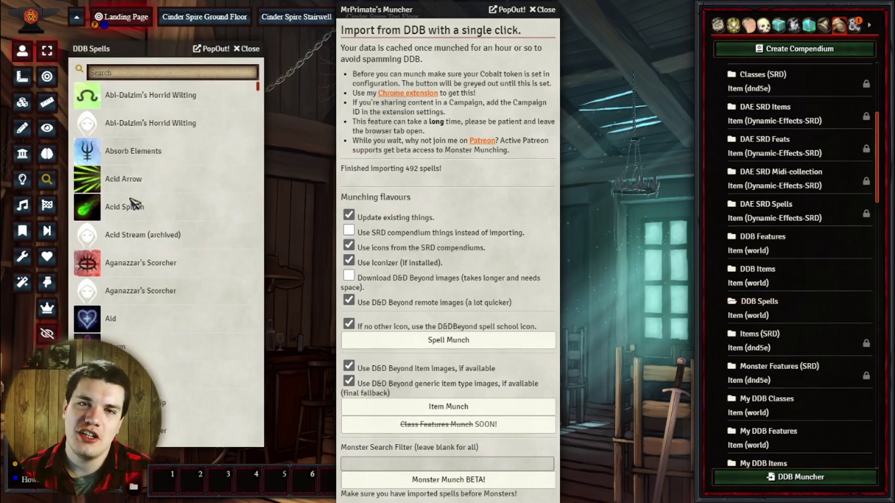
scroll(150, 180, "down", 15)
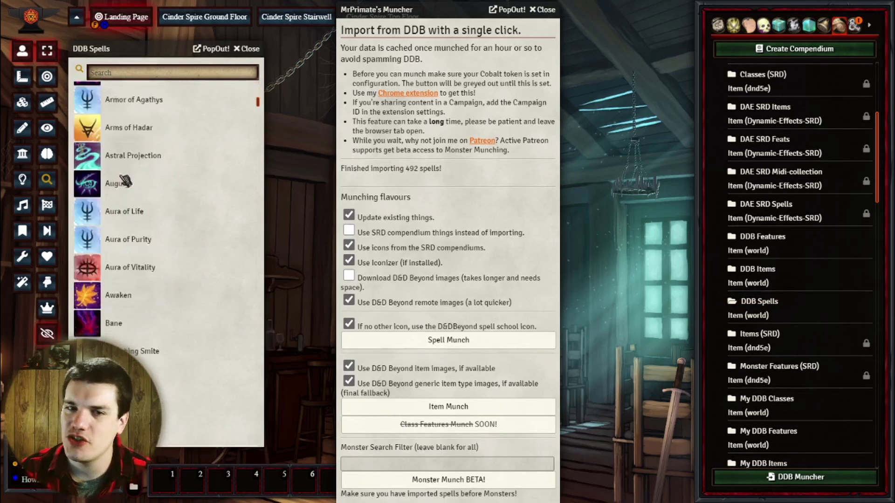
scroll(130, 203, "down", 15)
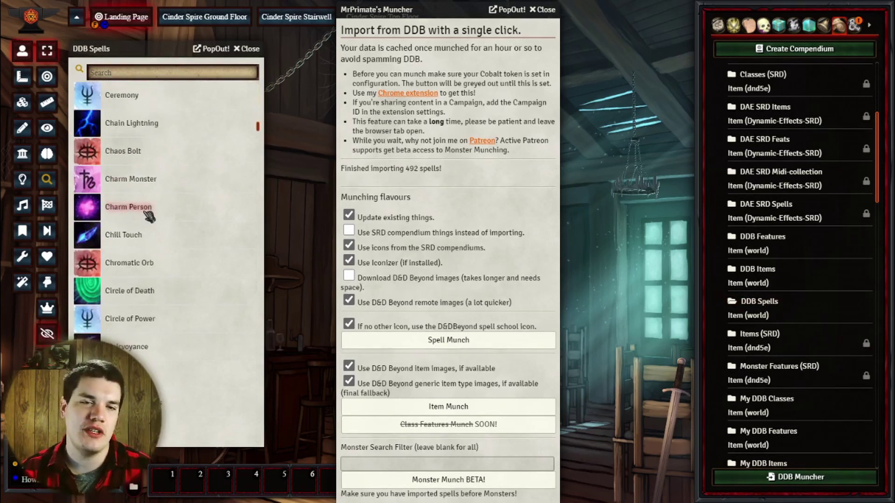
scroll(121, 233, "down", 10)
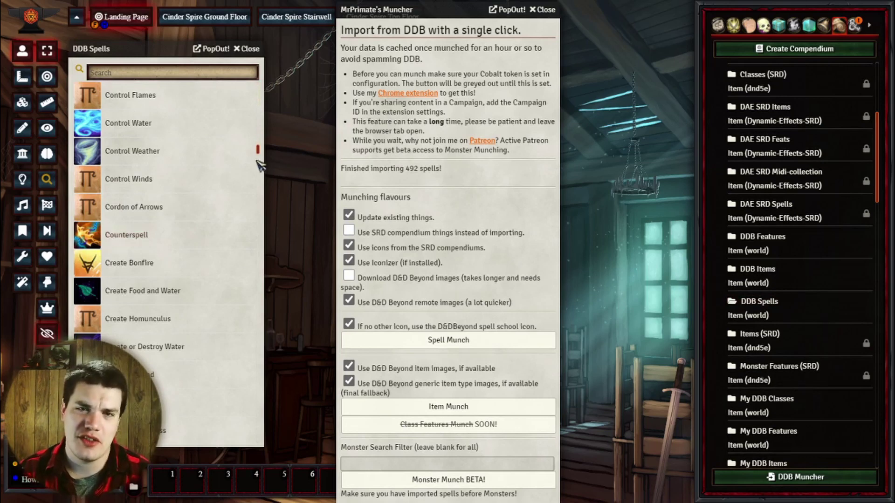
left_click_drag(259, 150, 261, 158)
scroll(150, 143, "down", 1)
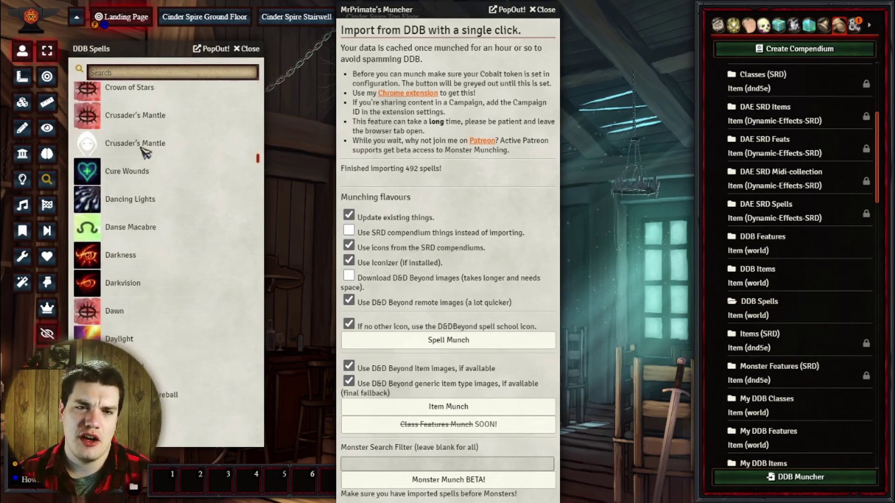
scroll(143, 308, "down", 8)
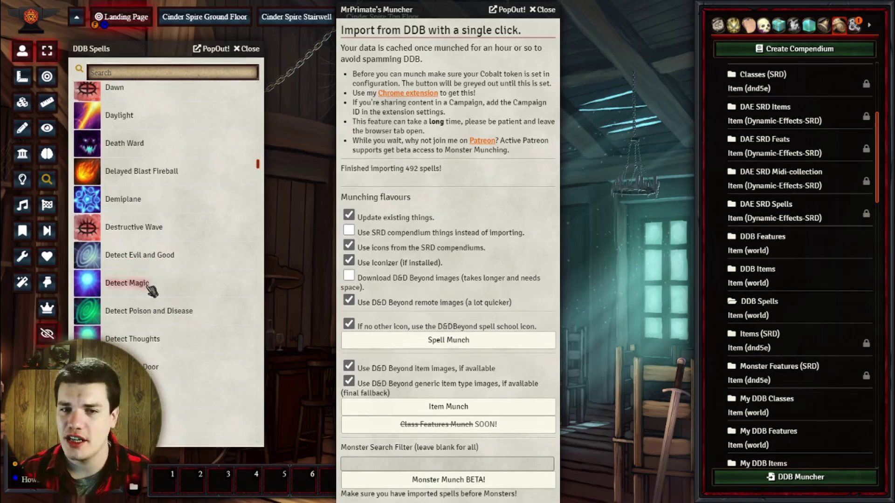
scroll(151, 287, "down", 3)
scroll(156, 275, "down", 7)
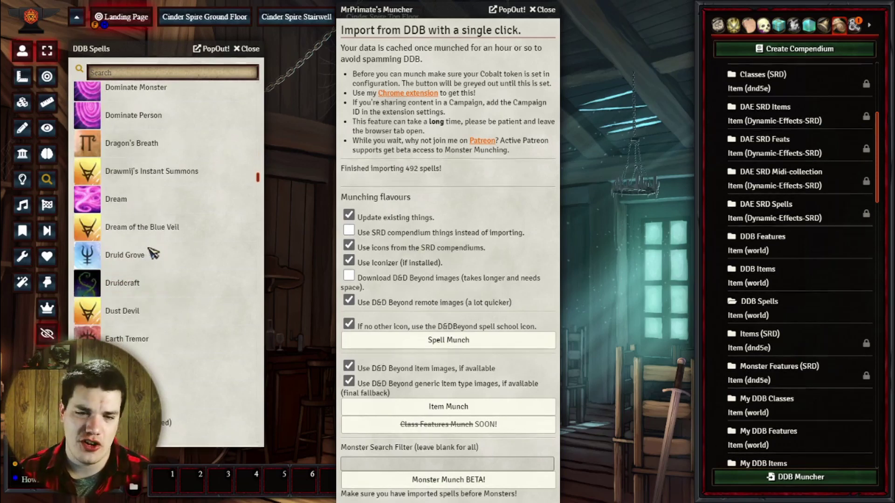
scroll(149, 247, "down", 10)
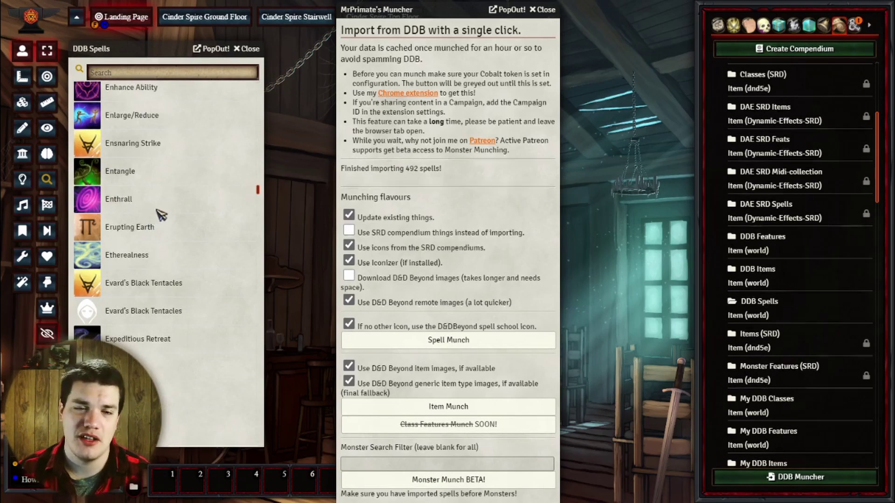
scroll(157, 216, "down", 1)
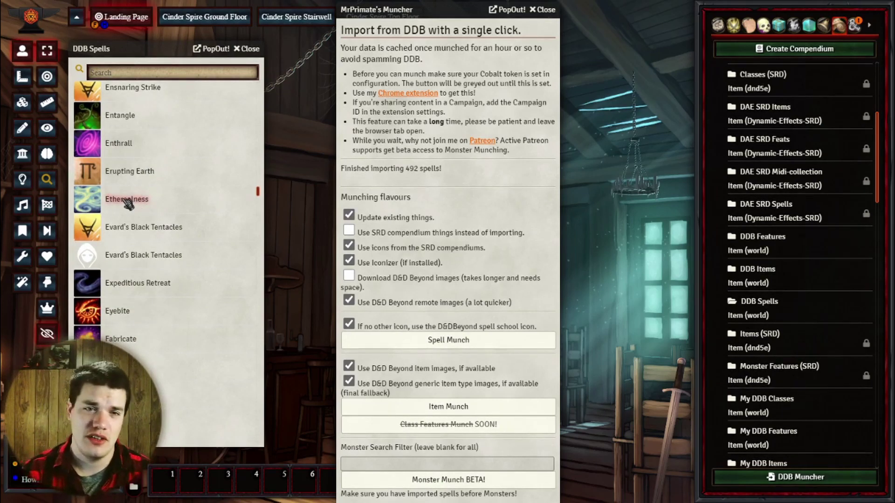
left_click(251, 49)
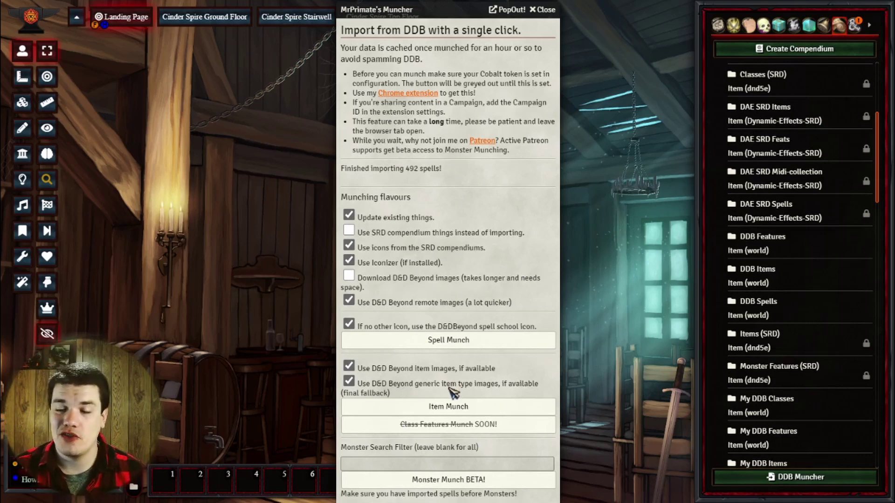
- Run Item Munch to import all 1470 D&D Beyond items
left_click(438, 406)
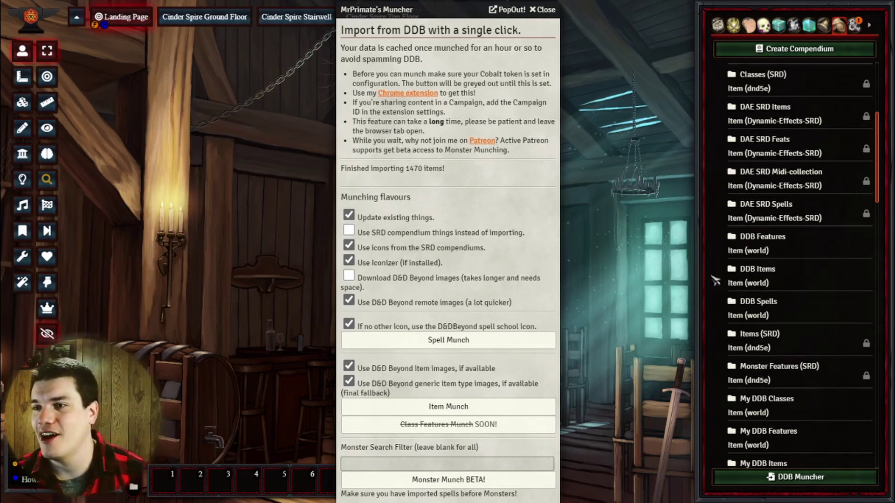
- Browse the imported item list in the DDB Items compendium, then close it
left_click(756, 270)
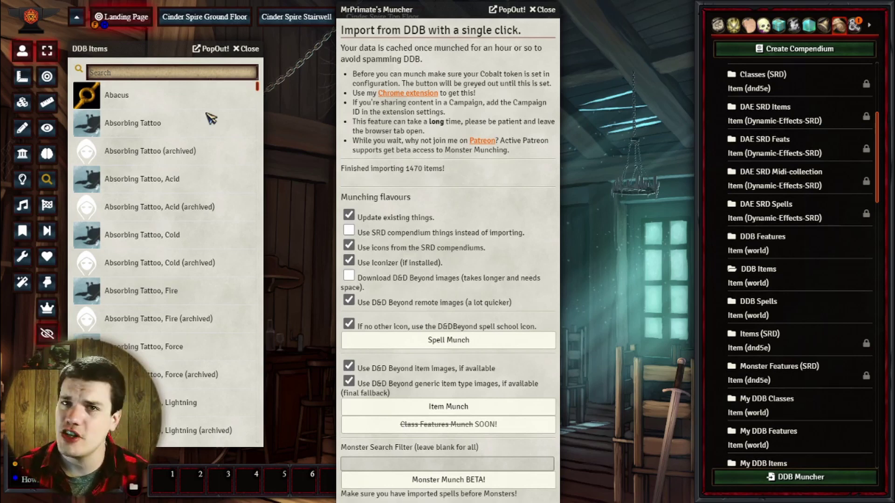
left_click_drag(258, 90, 264, 172)
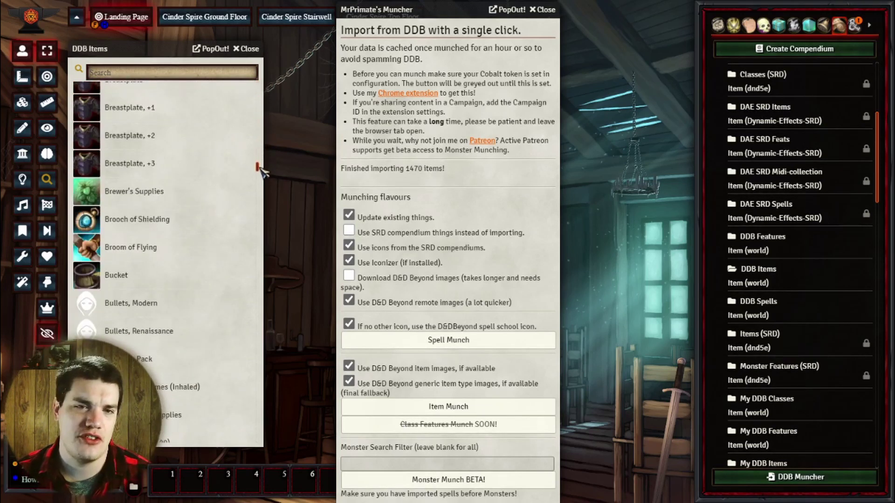
scroll(164, 169, "up", 3)
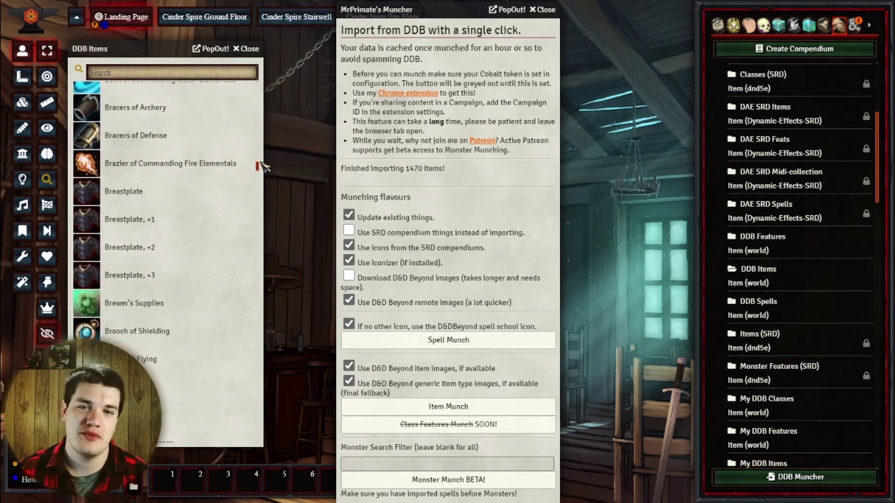
left_click_drag(257, 176, 250, 65)
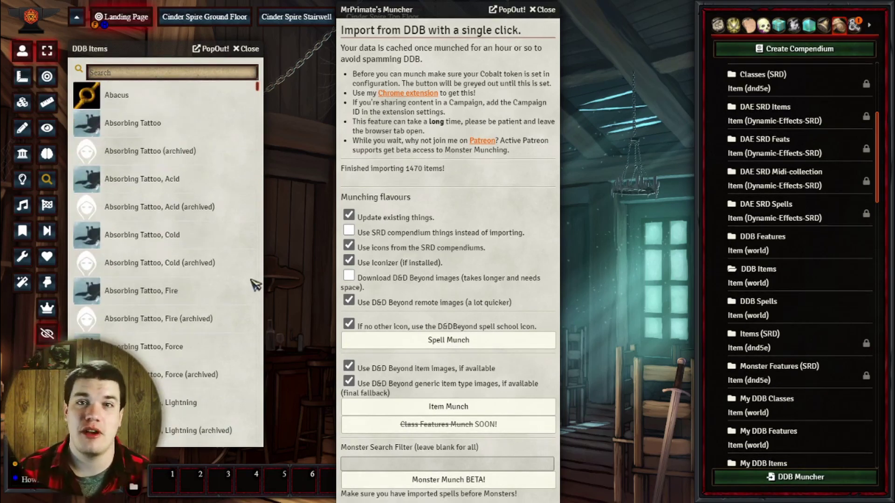
key("Escape")
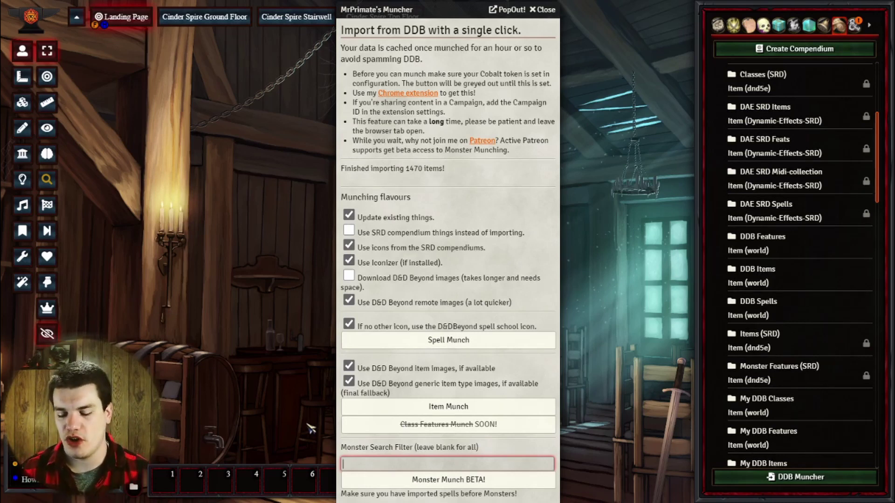
- Filter monsters by 'goblin' and munch them, importing 2 goblin monsters
type("go")
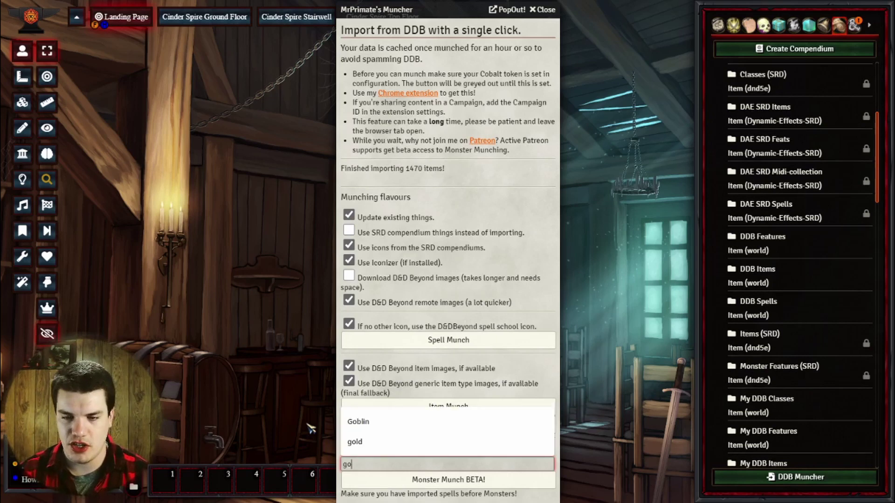
type("blin")
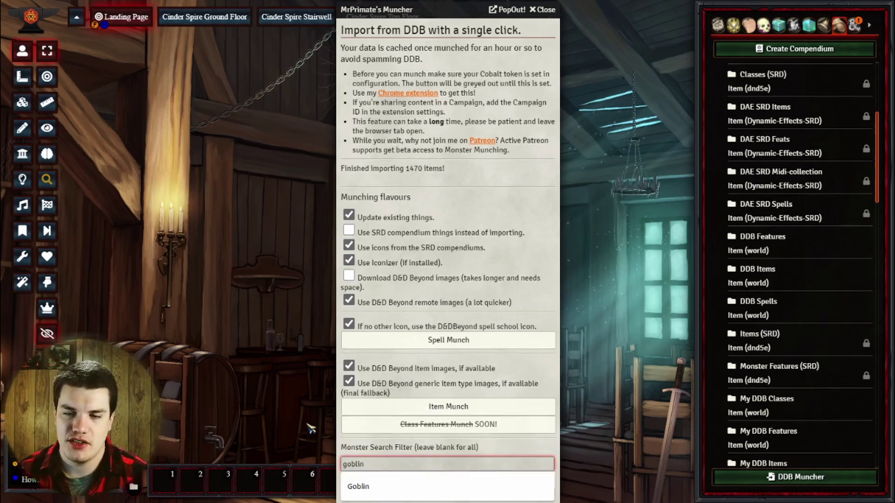
left_click(580, 286)
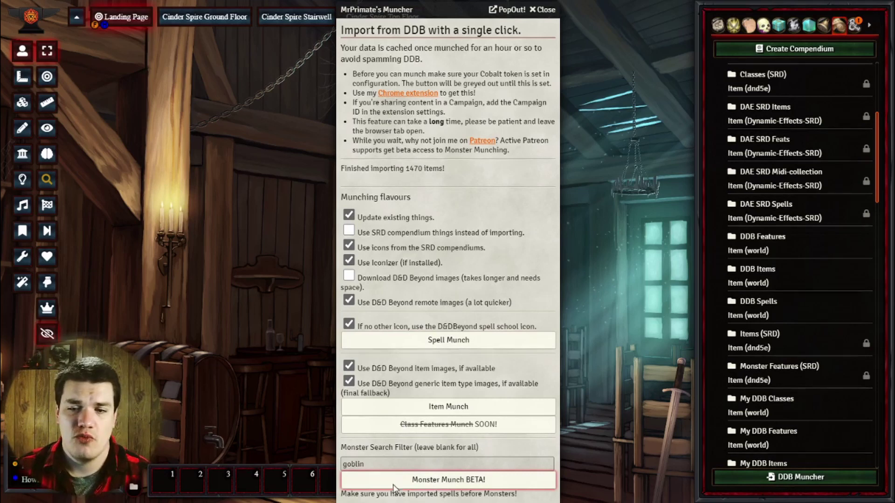
left_click(437, 485)
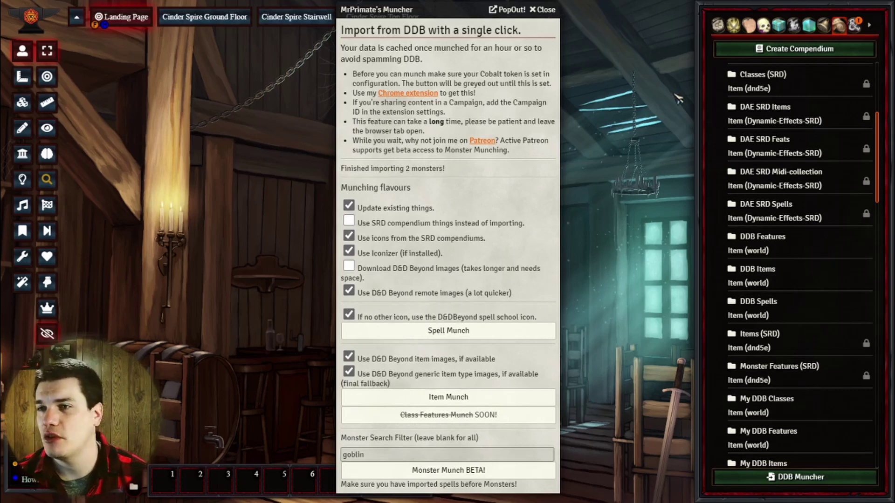
- Change the monster filter to 'hobgoblin' and import again, getting 5 monsters
double_click(353, 455)
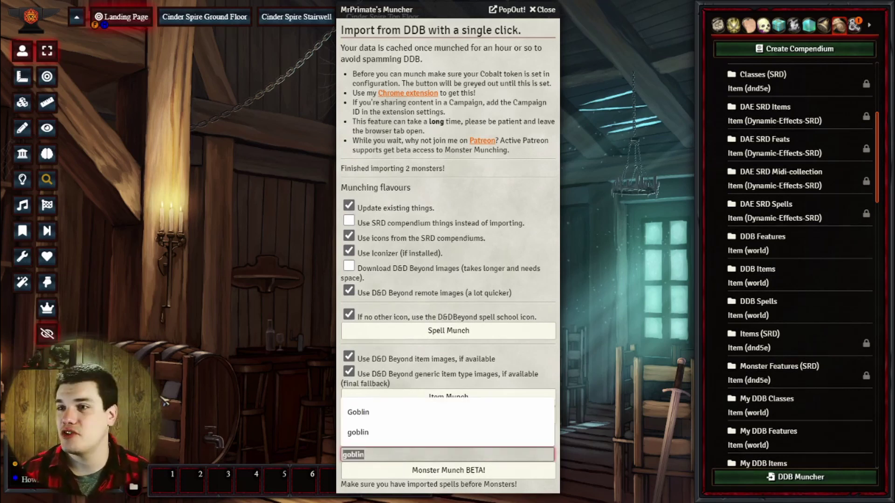
type("hobgoblin")
key("Return")
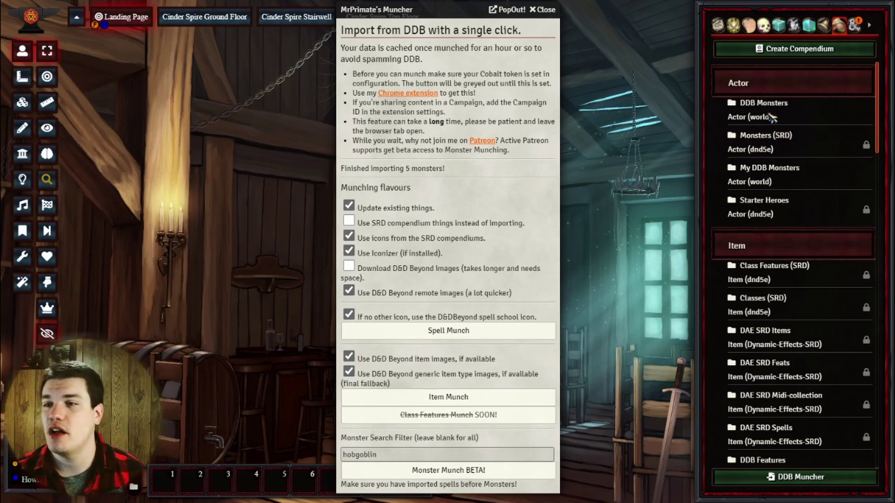
left_click(770, 117)
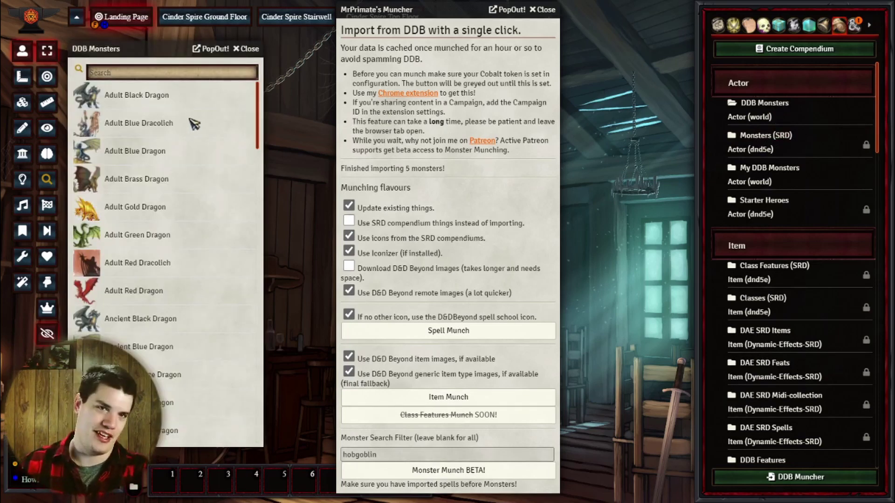
scroll(195, 122, "down", 15)
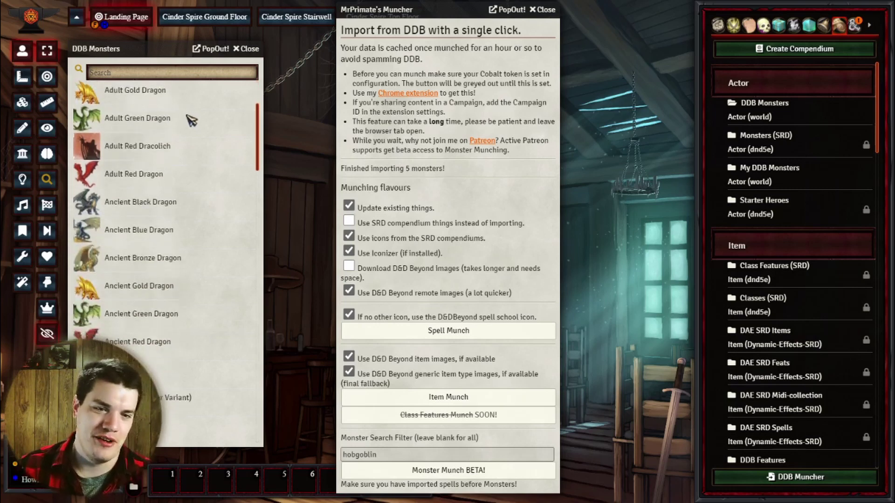
scroll(203, 130, "down", 15)
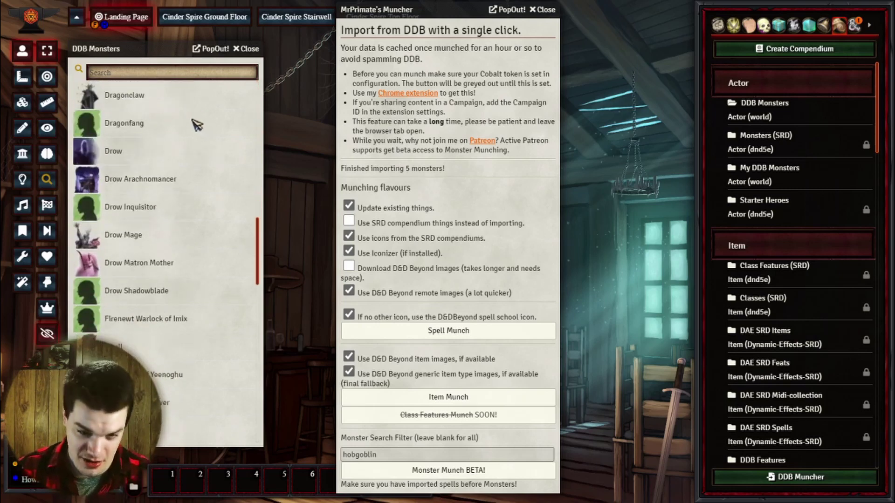
scroll(168, 285, "down", 4)
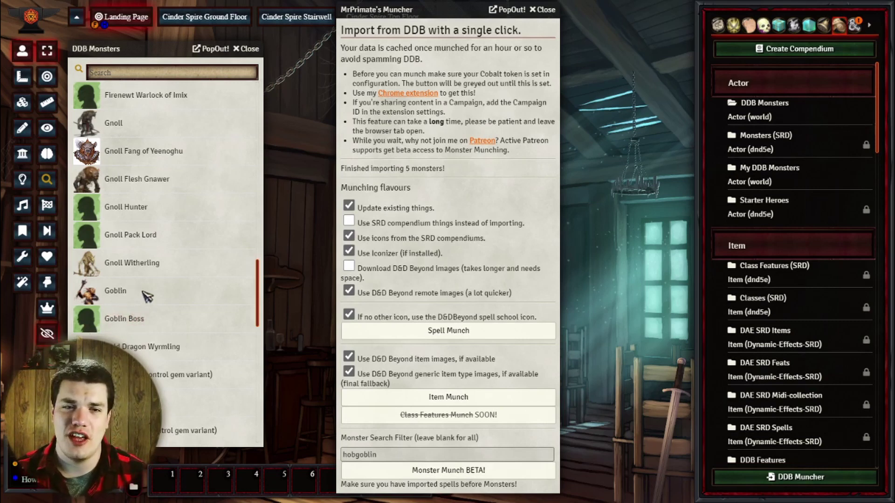
scroll(147, 296, "down", 4)
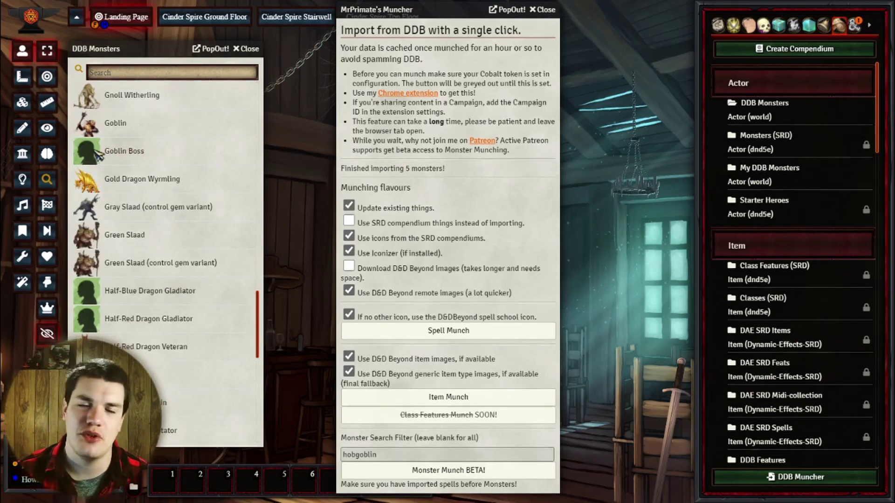
scroll(179, 234, "up", 15)
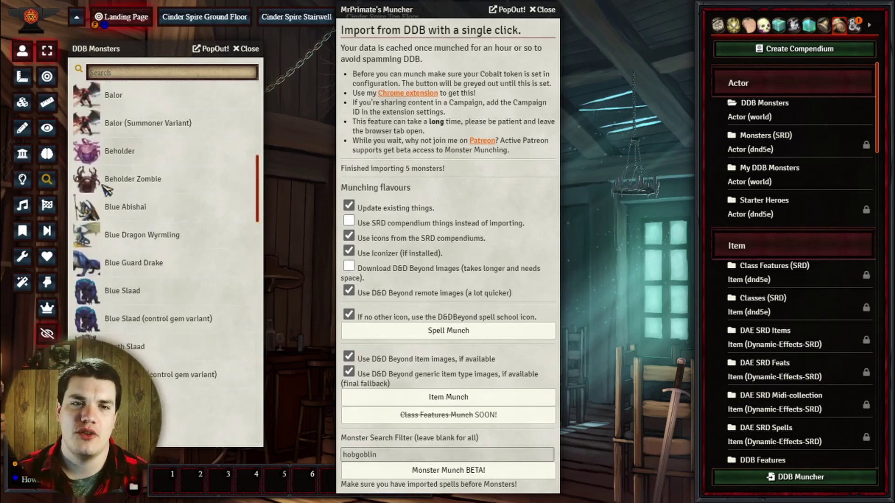
scroll(177, 232, "up", 3)
scroll(154, 229, "down", 20)
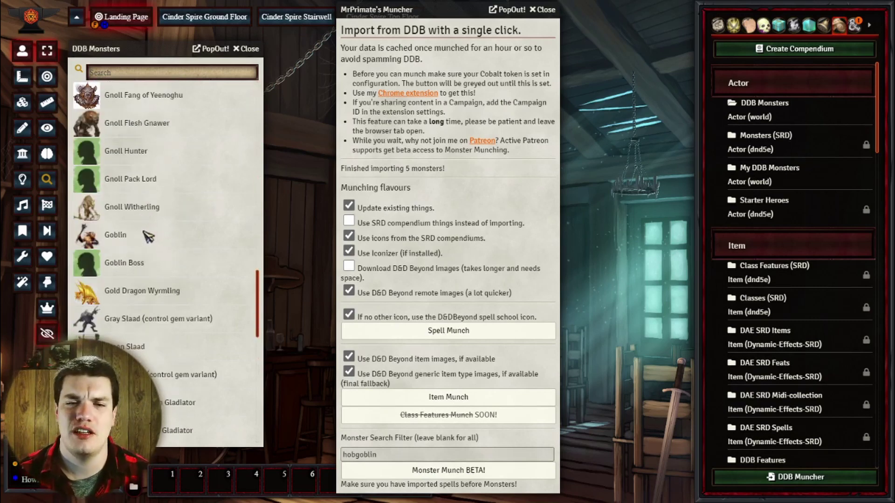
scroll(147, 236, "down", 5)
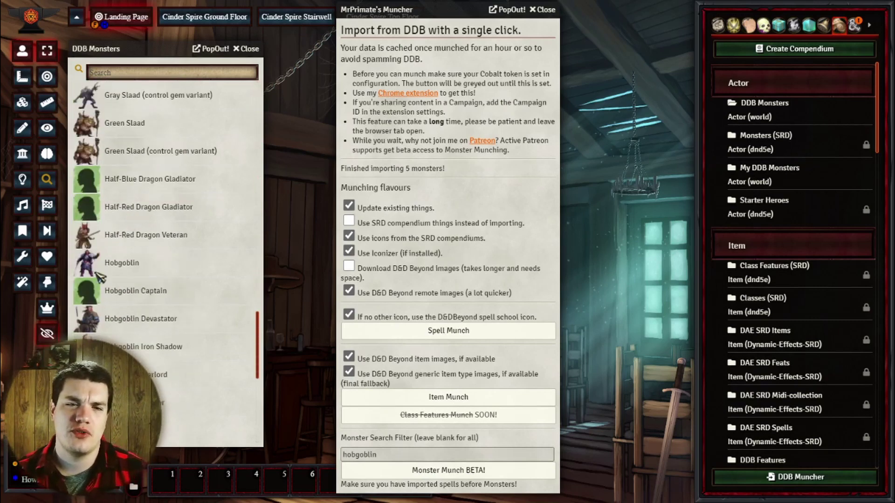
scroll(112, 254, "down", 1)
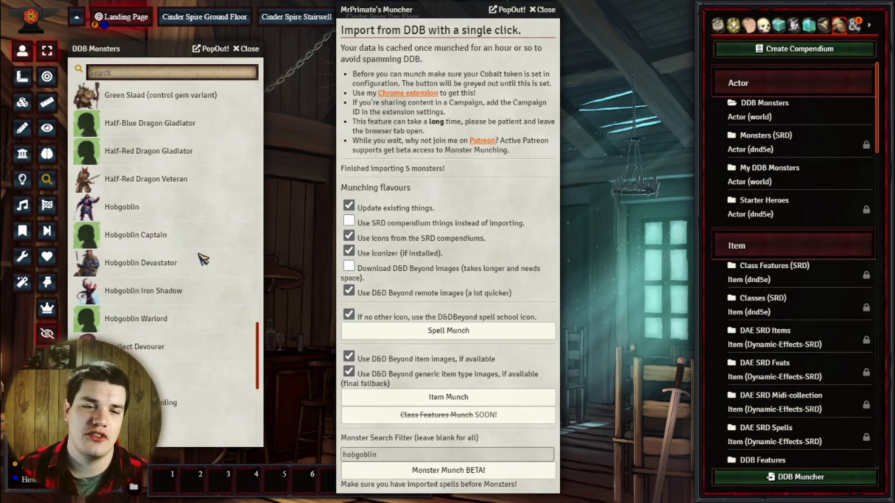
left_click_drag(258, 350, 227, 92)
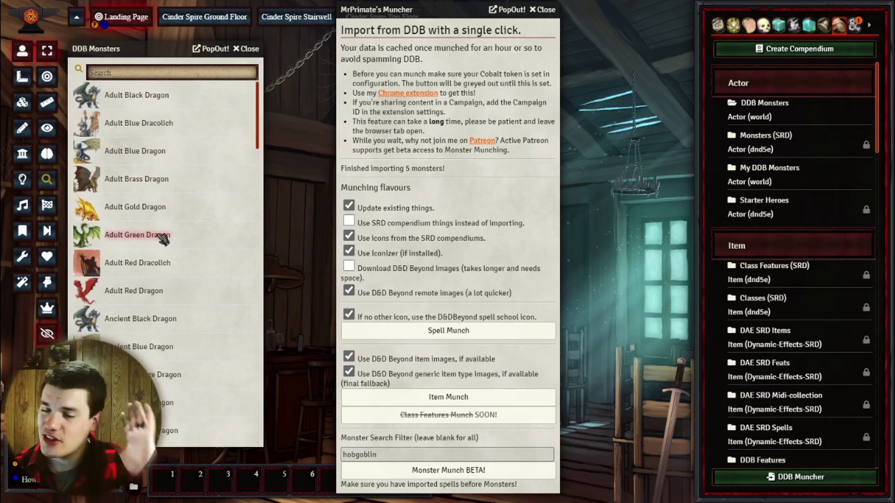
left_click(247, 49)
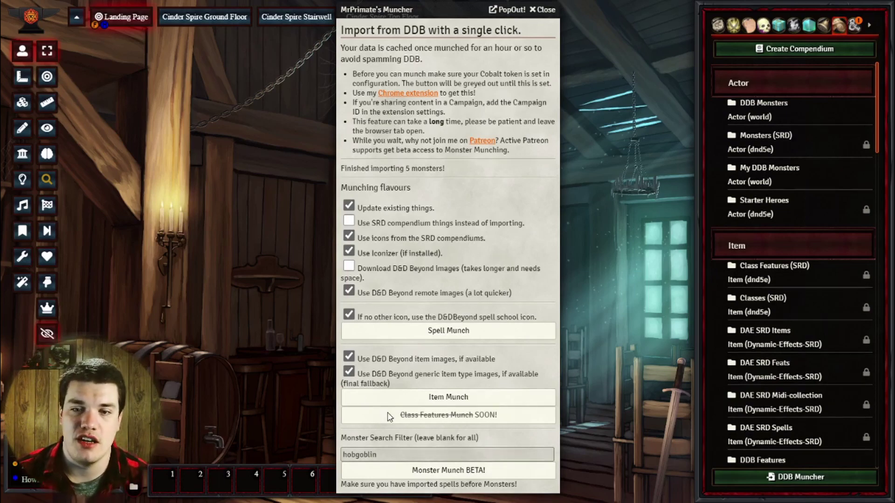
- Delete 'hobgoblin' from the Monster Search Filter, leaving it empty
left_click(377, 456)
key("ctrl+a")
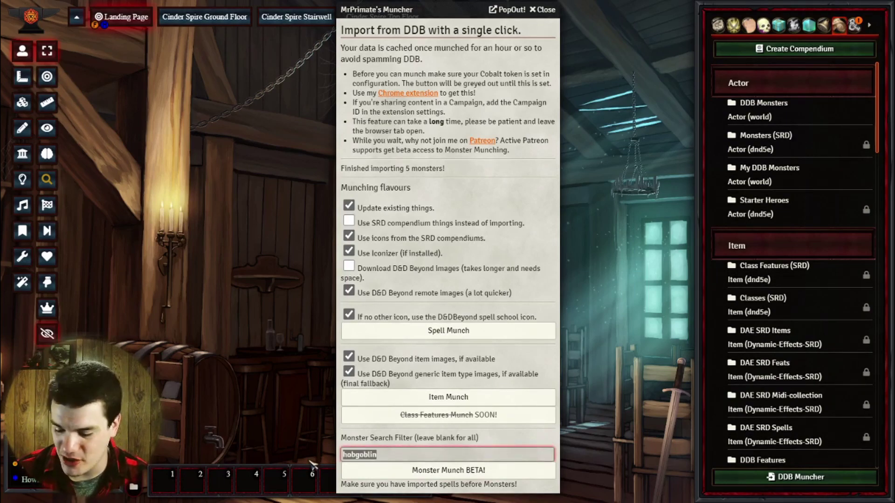
key("BackSpace")
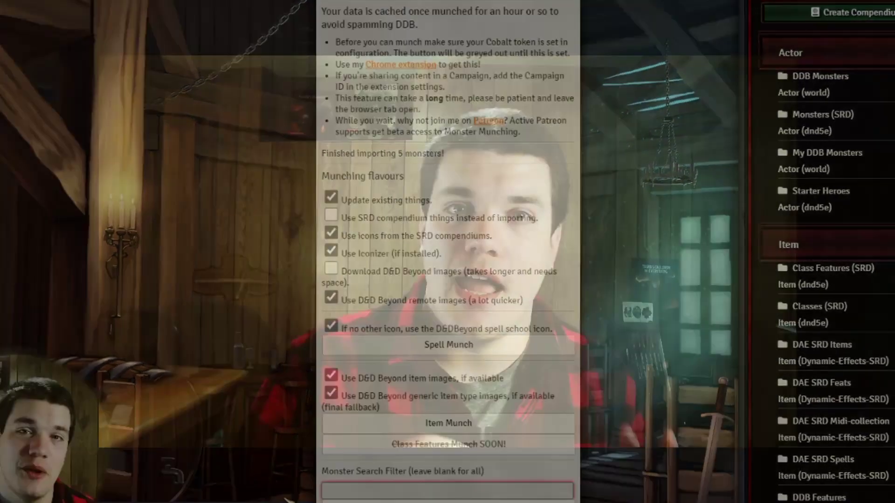